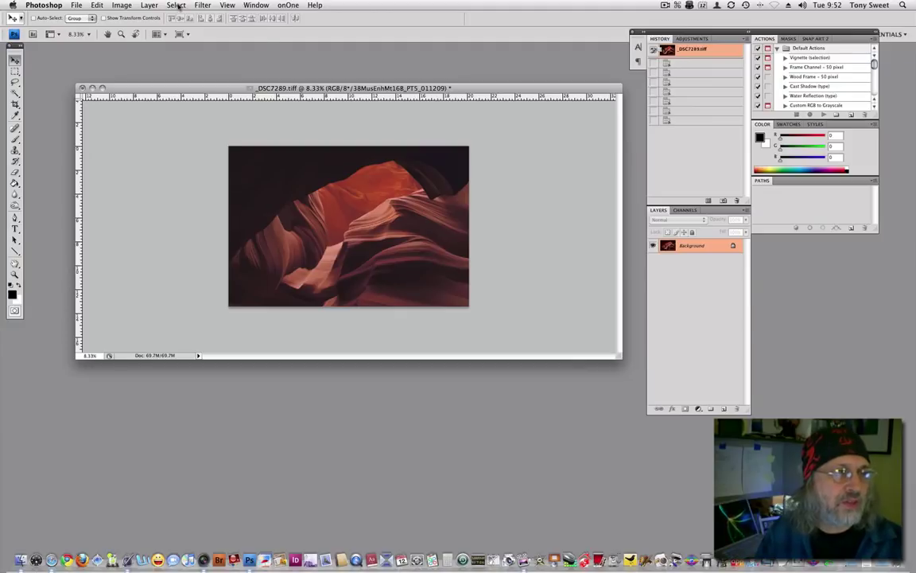
# - Select all of the canyon photo, copy it and paste it as a new Layer 1
pyautogui.click(178, 6)
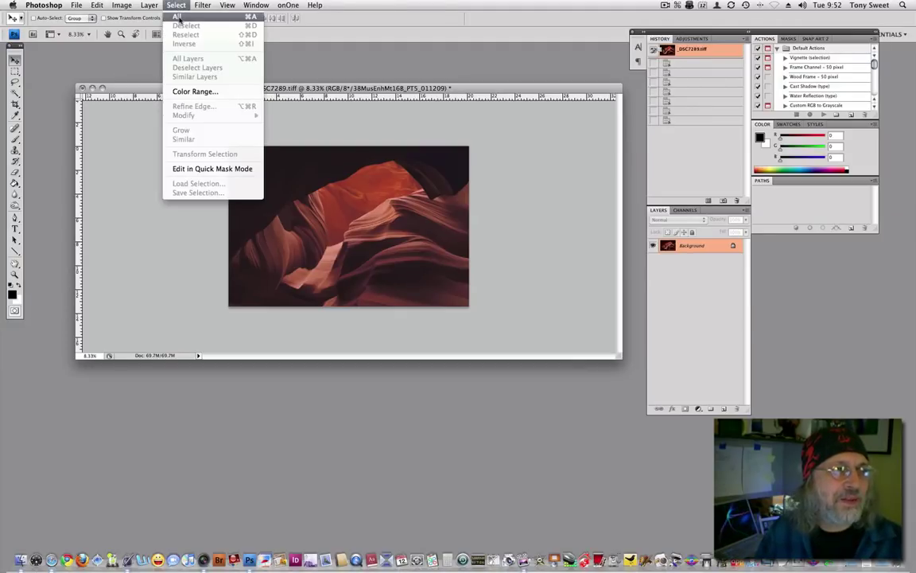
pyautogui.click(179, 17)
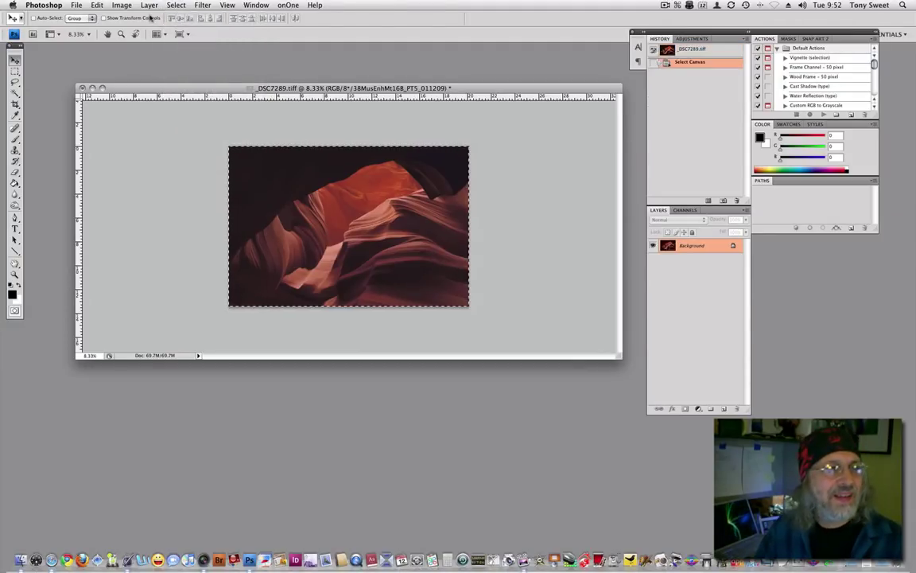
pyautogui.click(96, 5)
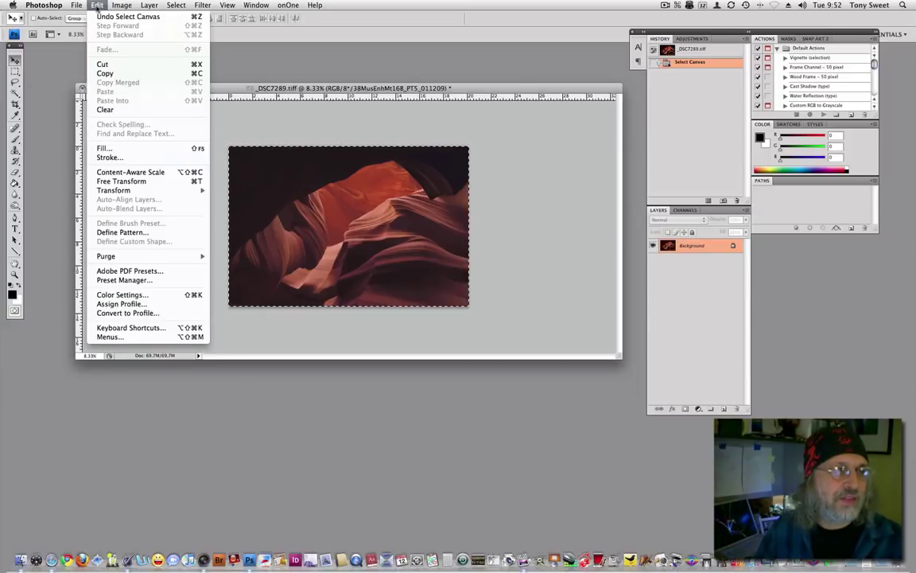
pyautogui.click(103, 72)
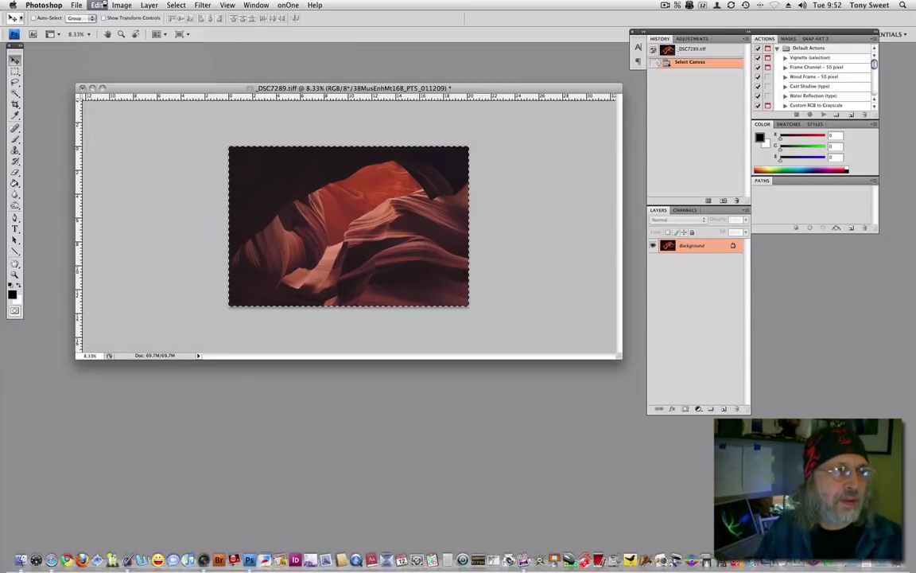
pyautogui.click(96, 5)
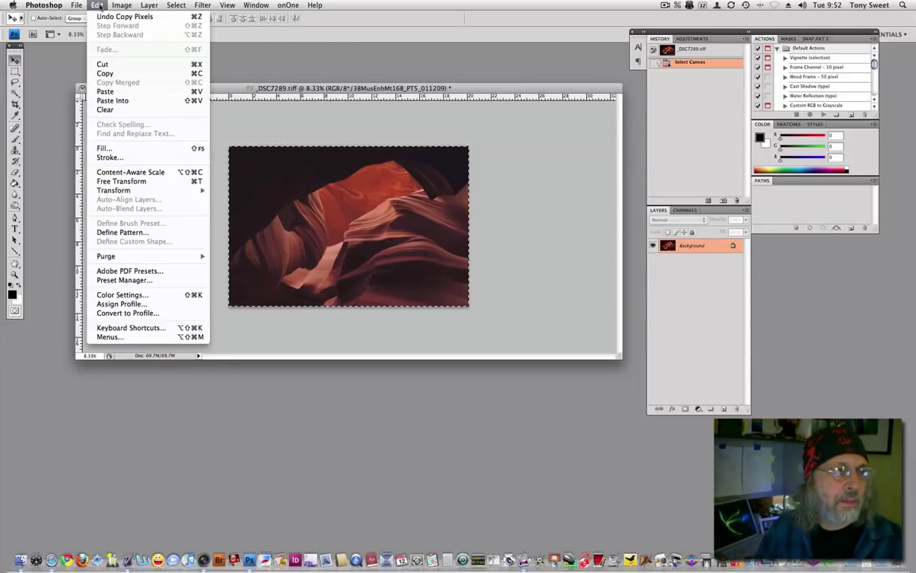
pyautogui.click(106, 91)
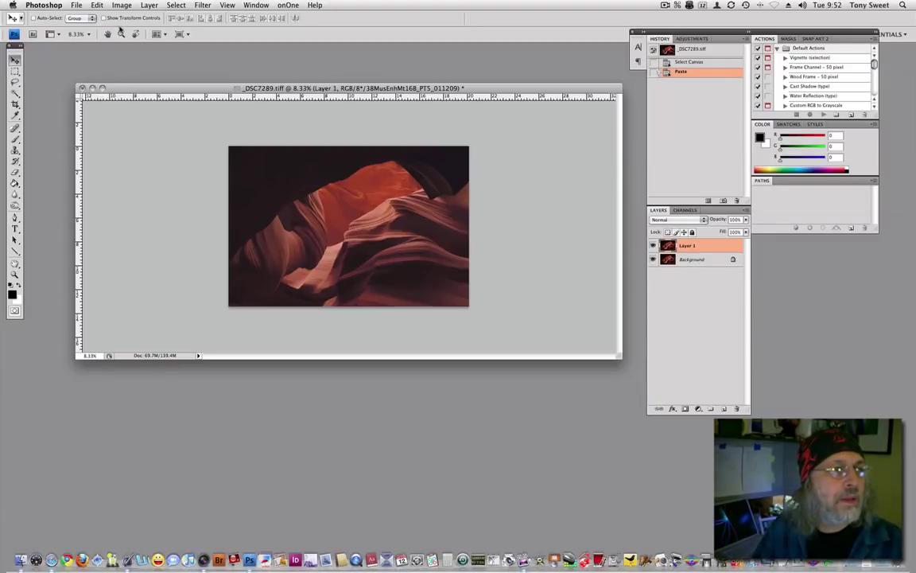
# - Widen the canvas to 200 percent width, anchored left-middle, leaving white space on the right
pyautogui.click(121, 5)
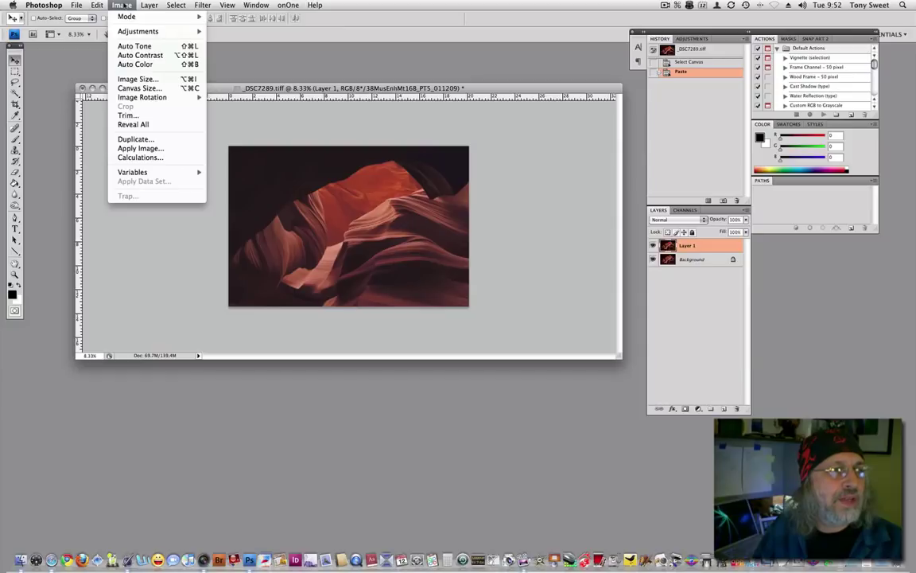
pyautogui.click(140, 88)
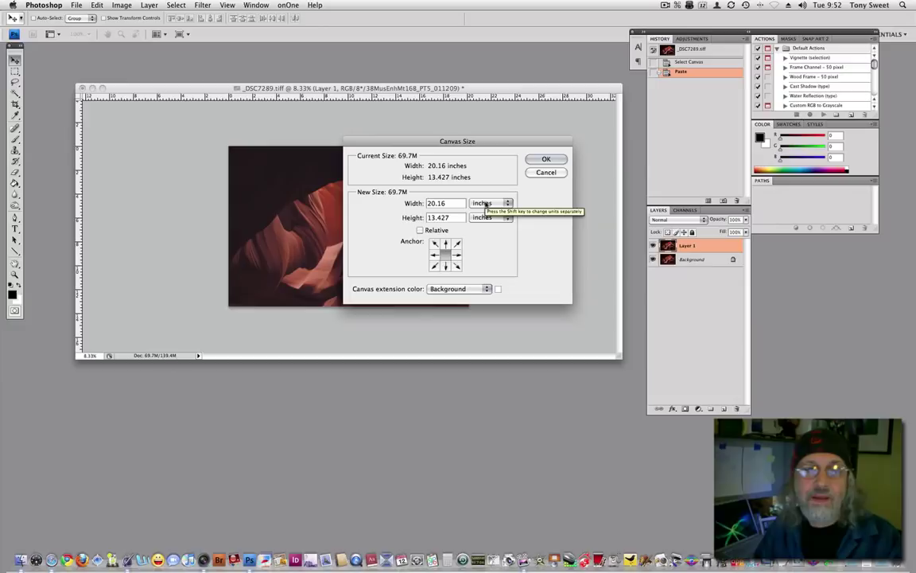
pyautogui.click(486, 204)
pyautogui.click(485, 186)
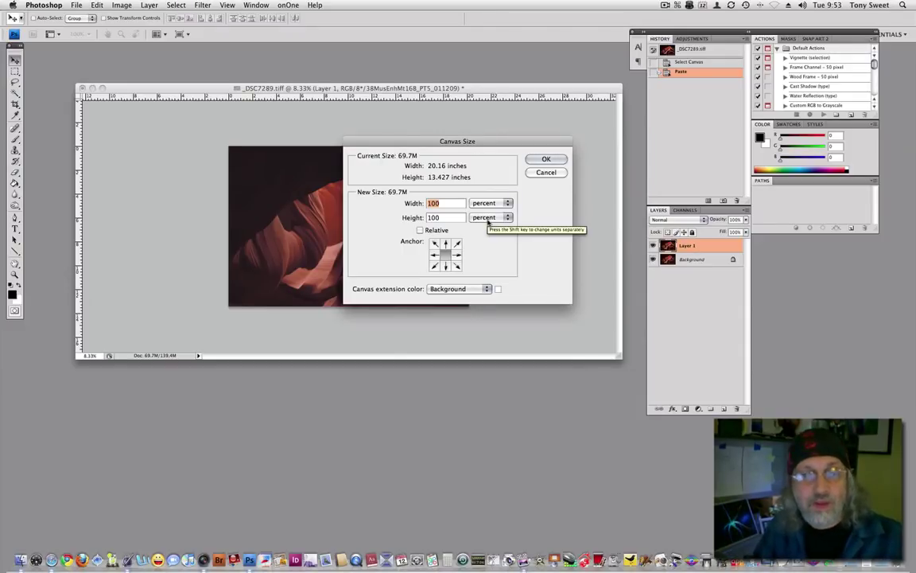
pyautogui.write('200')
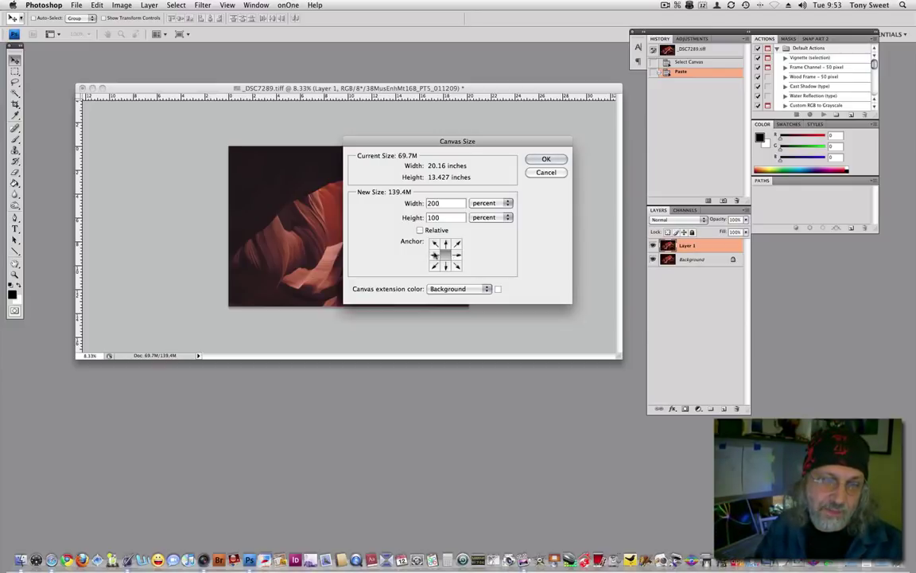
pyautogui.click(434, 255)
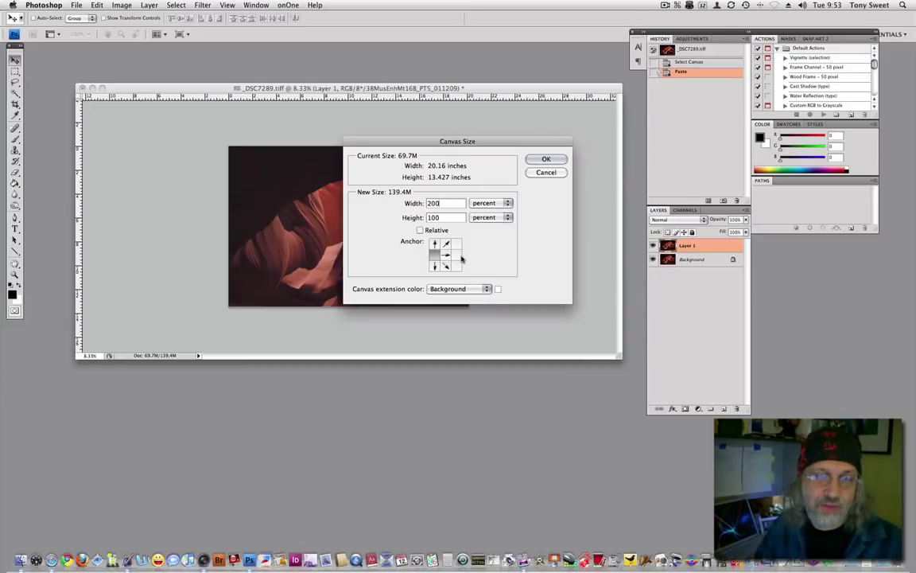
pyautogui.click(544, 160)
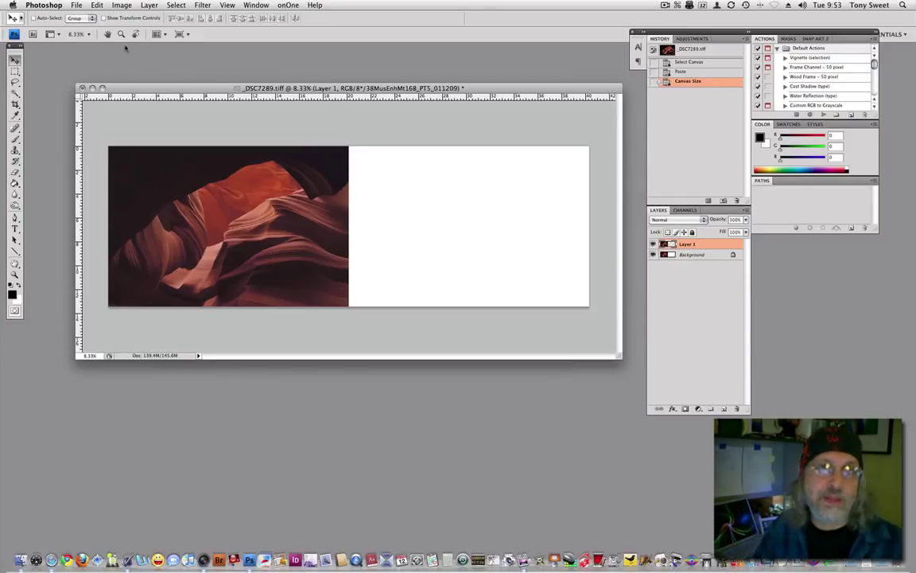
# - Flip Layer 1 horizontally with Free Transform around its right edge into the right half
pyautogui.click(77, 5)
pyautogui.moveTo(92, 5)
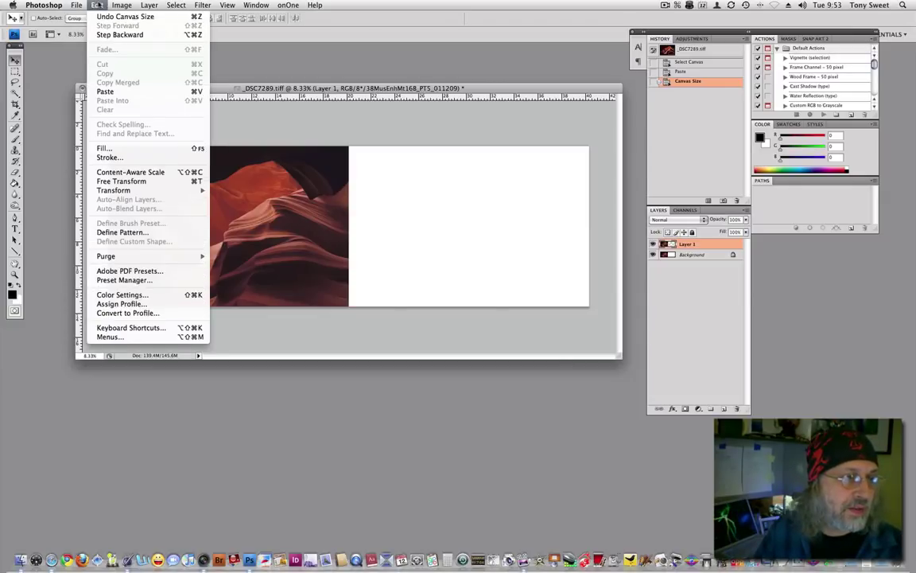
pyautogui.click(120, 181)
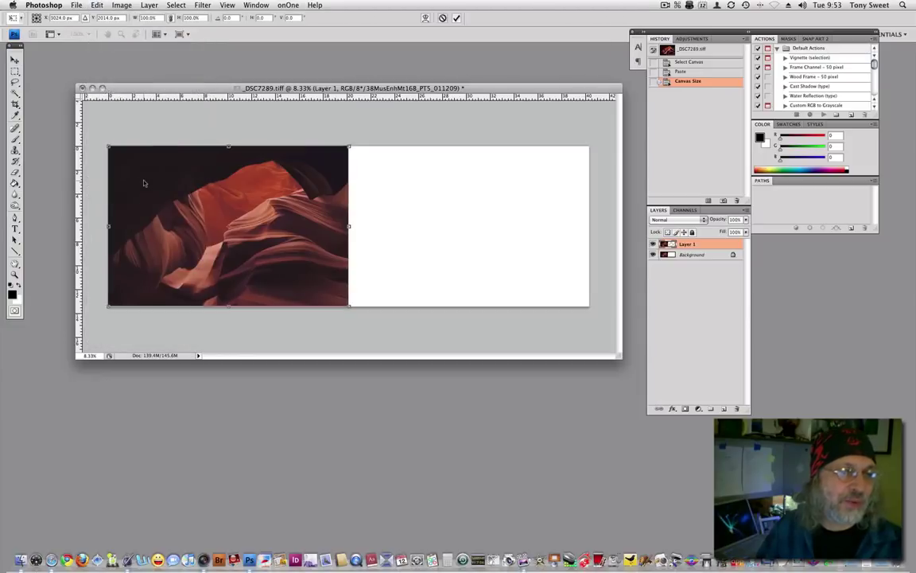
pyautogui.click(39, 18)
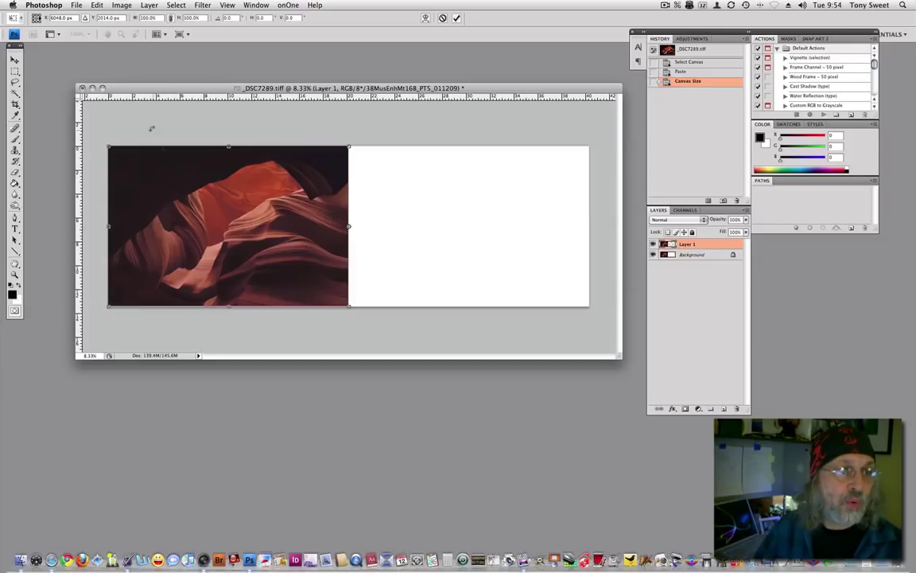
pyautogui.click(111, 7)
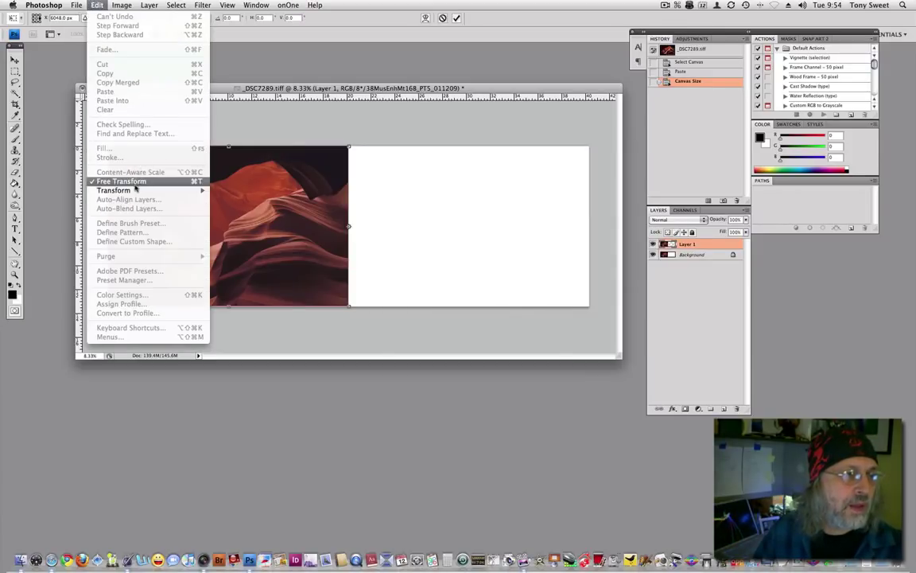
pyautogui.moveTo(134, 193)
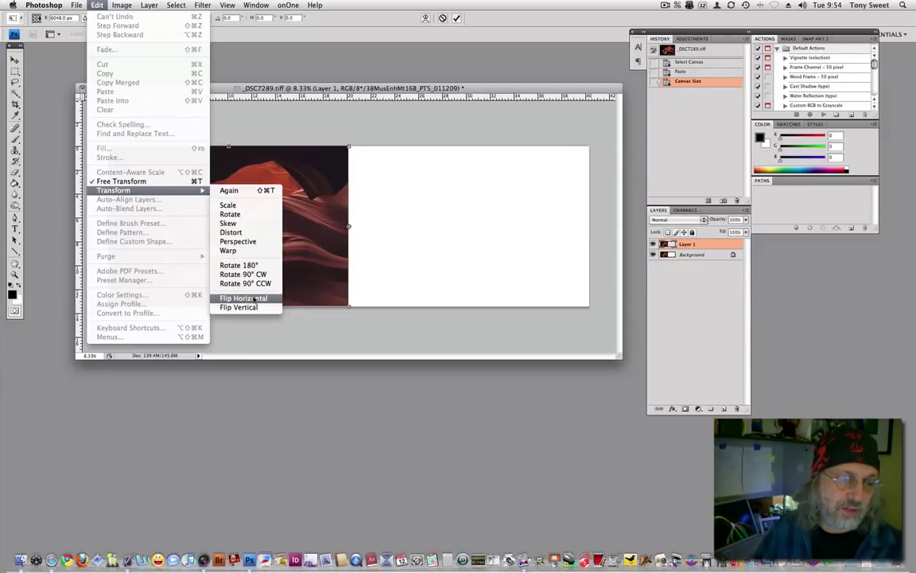
pyautogui.click(255, 299)
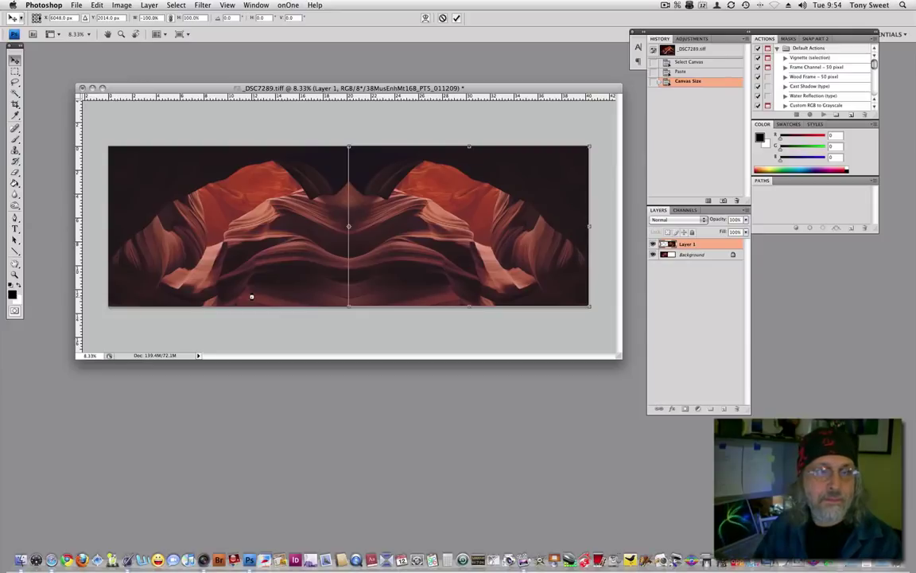
pyautogui.press('Return')
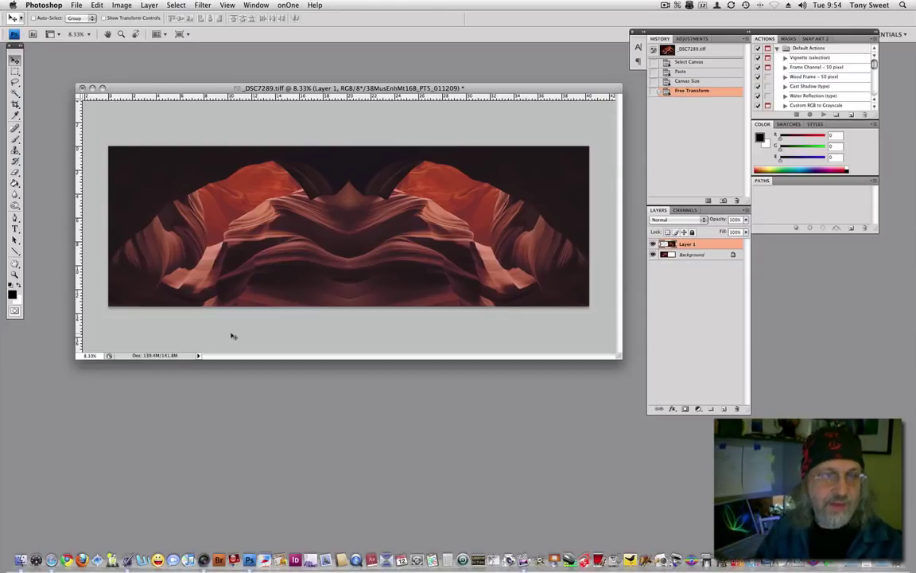
pyautogui.press('f')
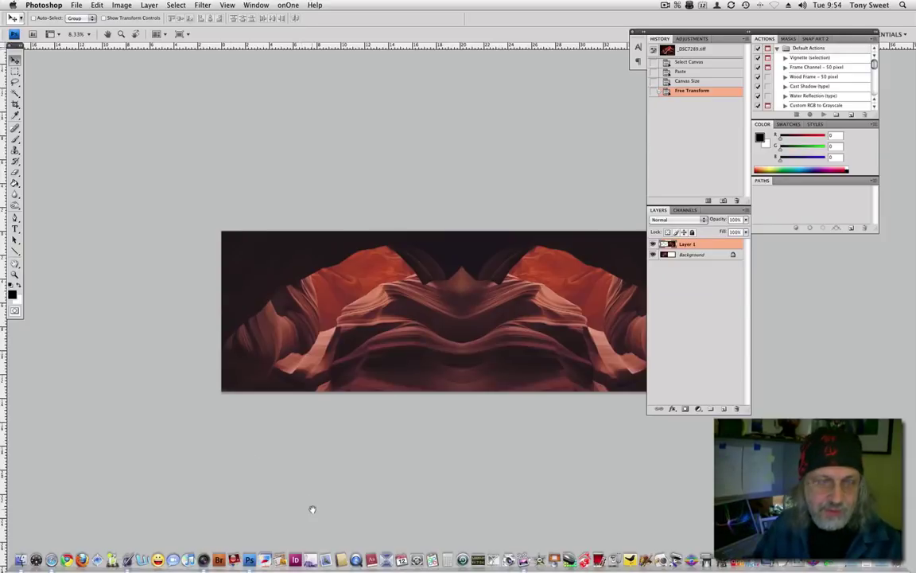
pyautogui.moveTo(443, 295); pyautogui.dragTo(361, 216)
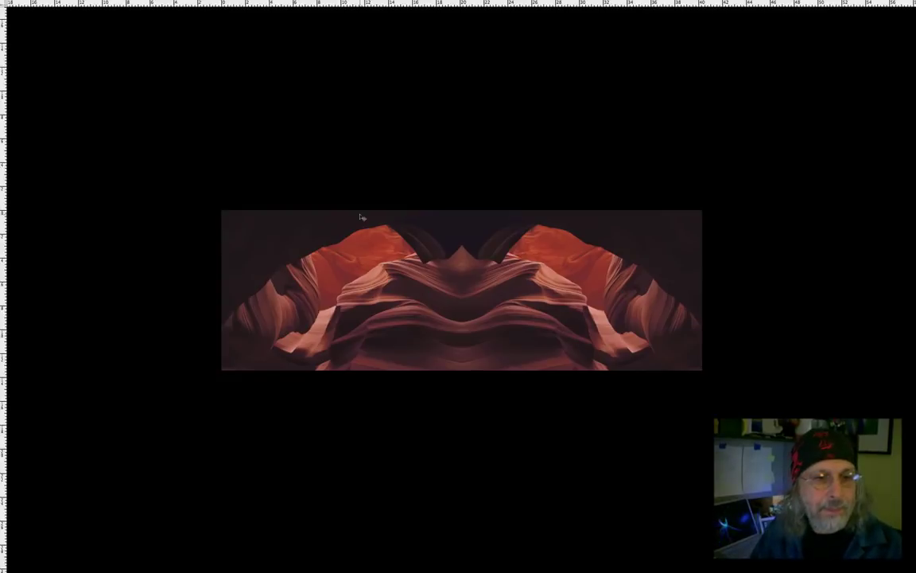
pyautogui.press('f')
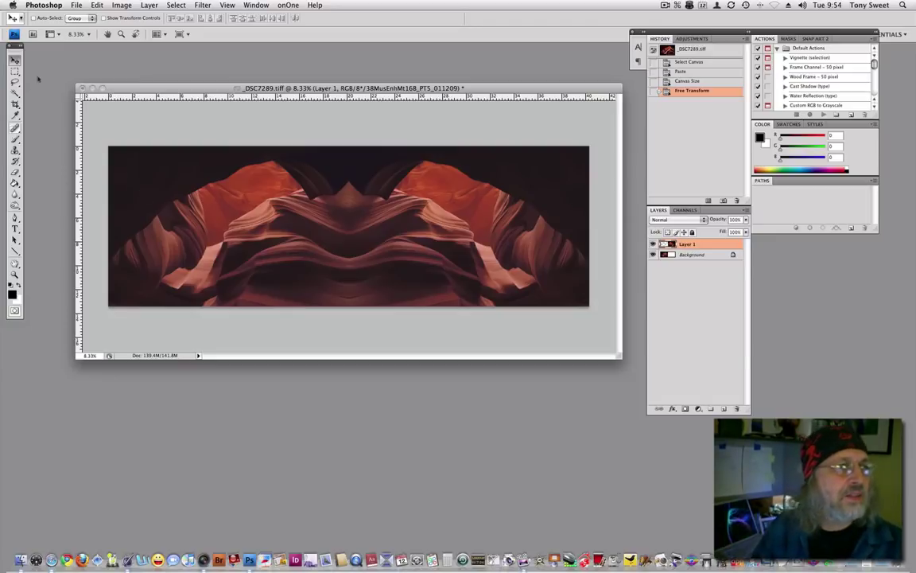
# - Select the whole canvas and stroke it with a 5 px white (ffffff) inside border
pyautogui.click(176, 6)
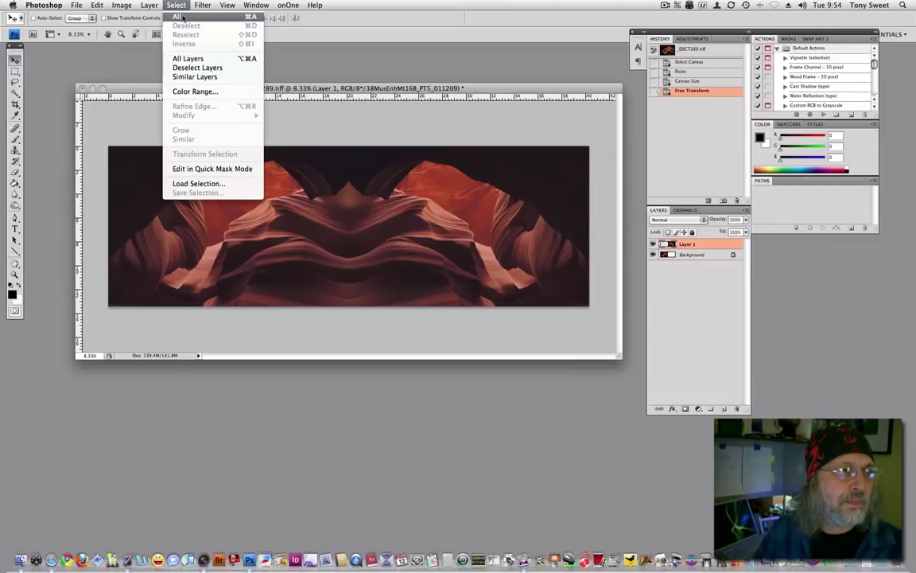
pyautogui.click(184, 17)
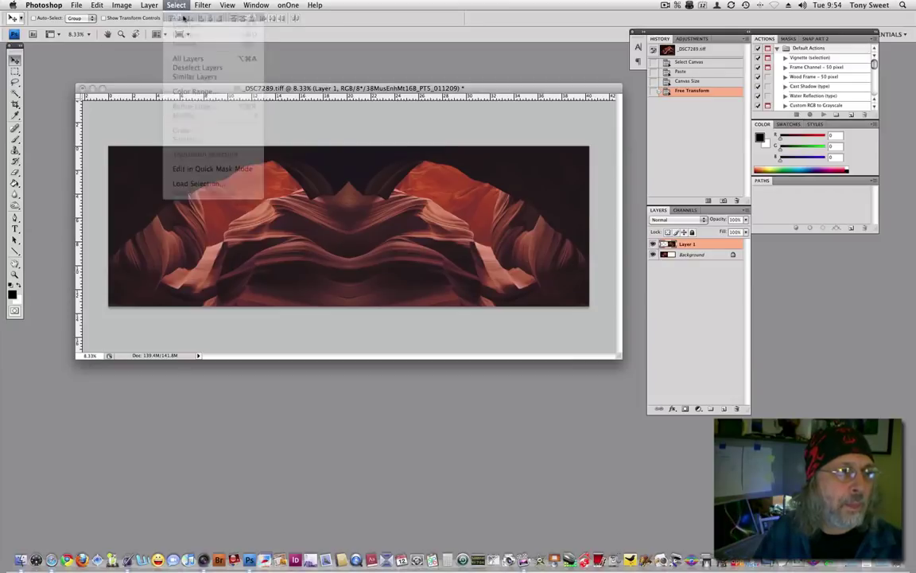
pyautogui.click(96, 6)
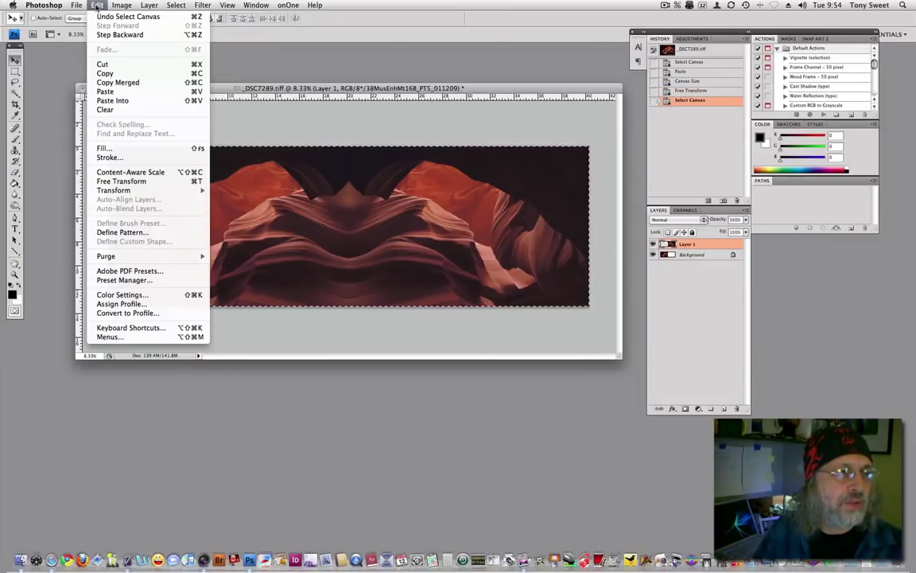
pyautogui.click(128, 158)
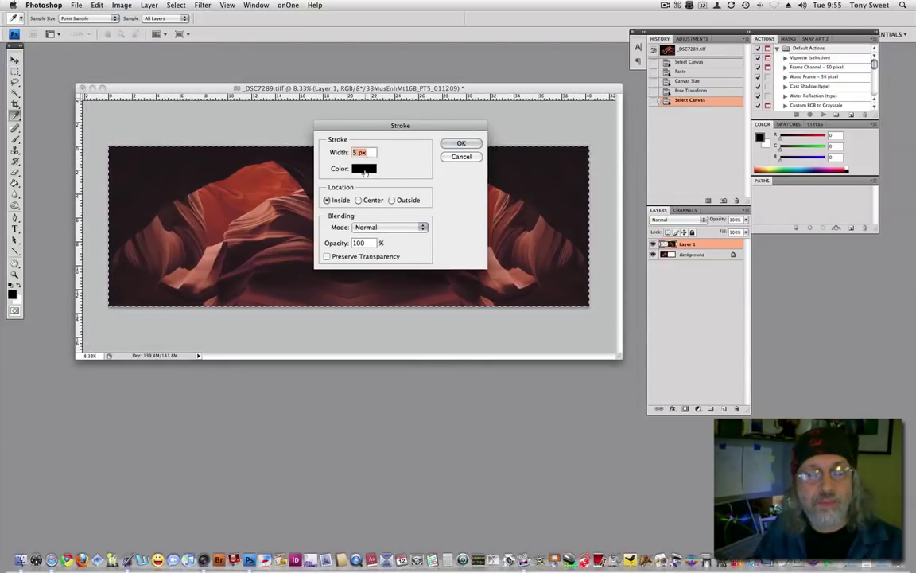
pyautogui.click(364, 170)
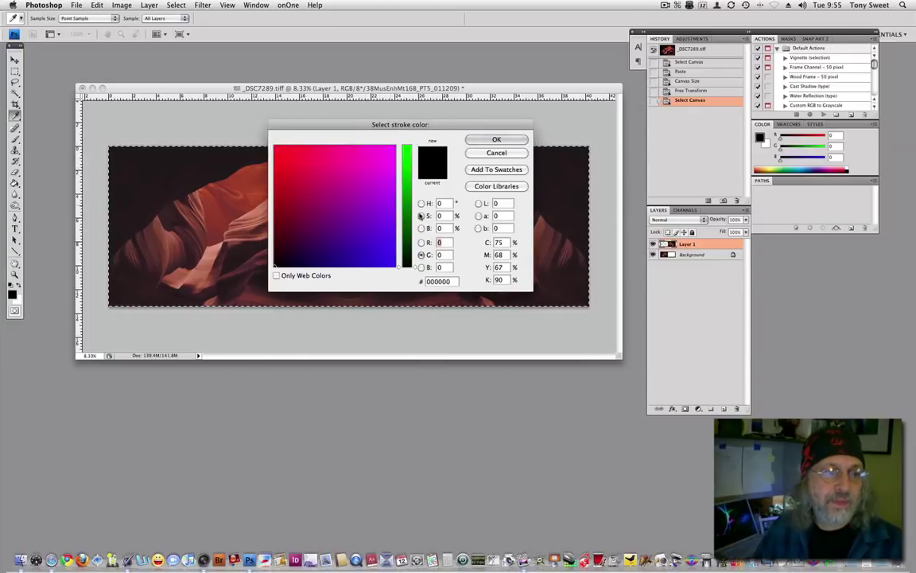
pyautogui.moveTo(401, 264); pyautogui.dragTo(403, 146)
pyautogui.click(395, 145)
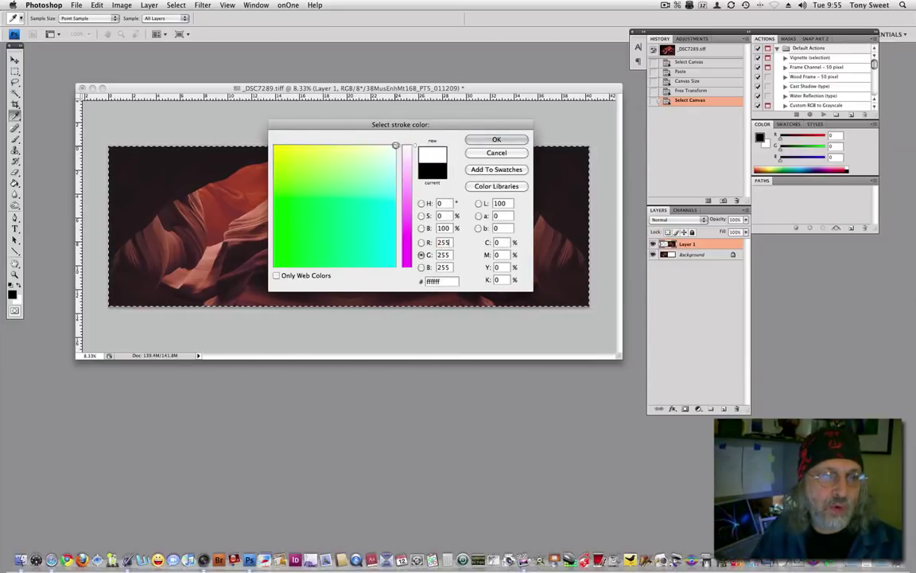
pyautogui.click(494, 140)
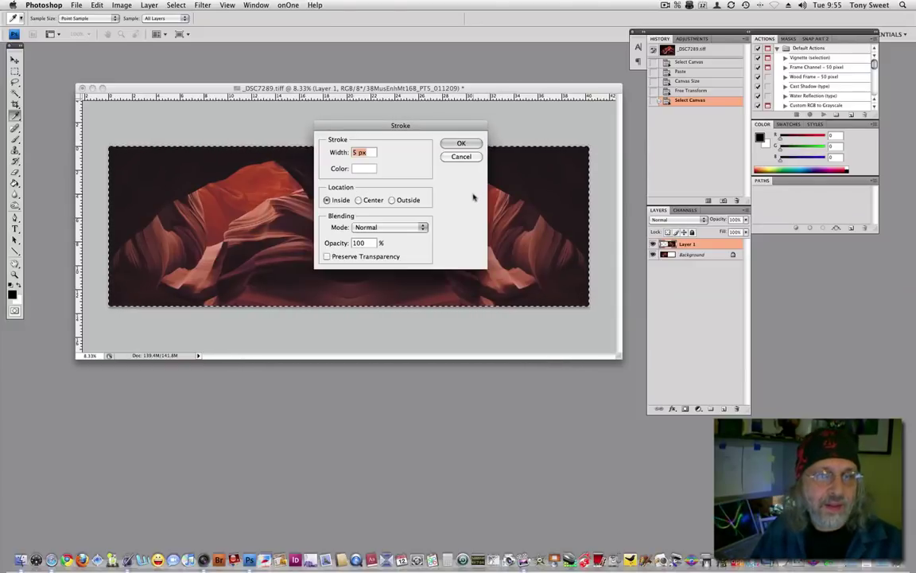
pyautogui.click(459, 143)
pyautogui.press('v')
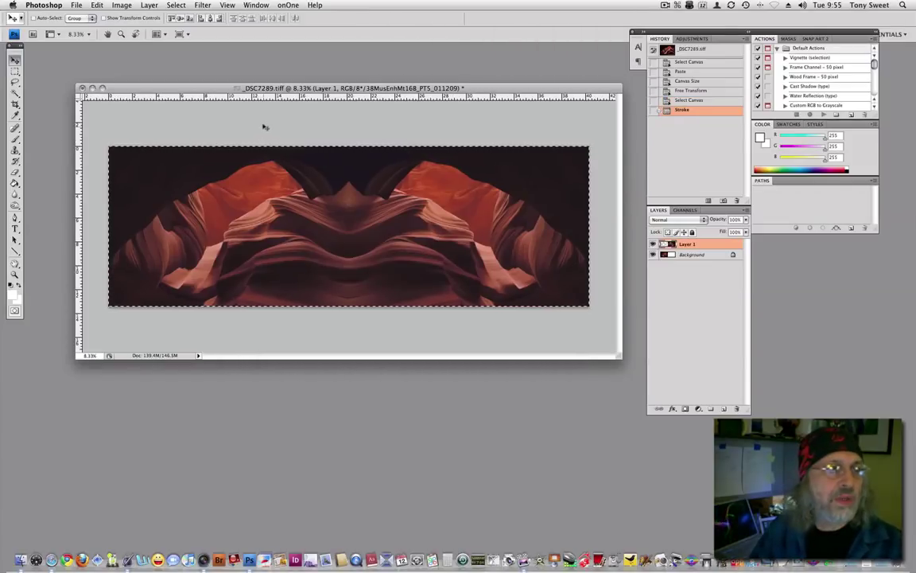
# - Deselect, then show the panorama full screen on black and zoom in
pyautogui.click(176, 6)
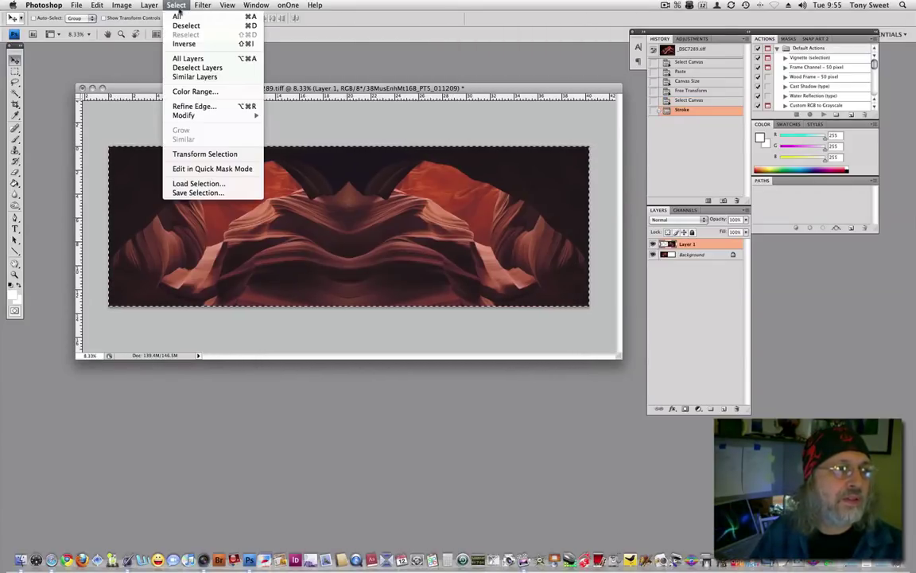
pyautogui.click(183, 25)
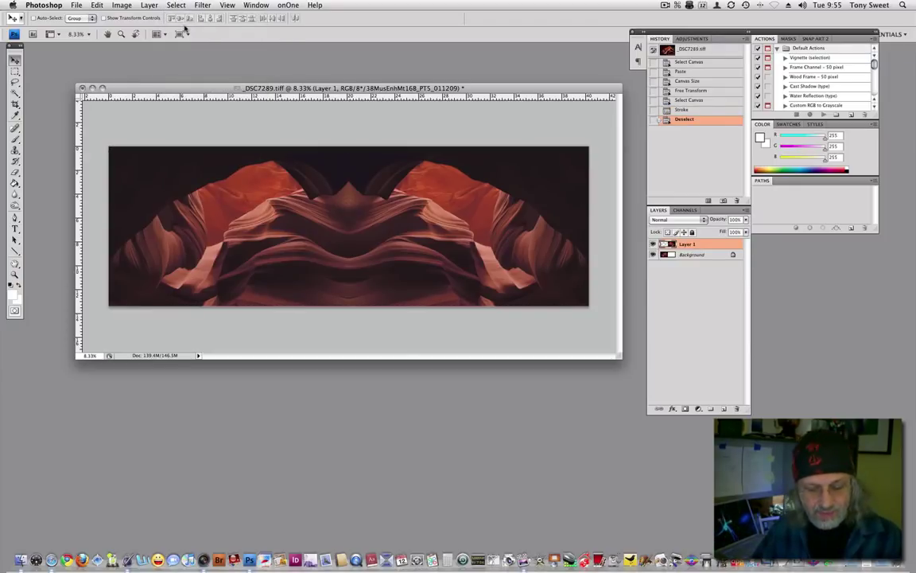
pyautogui.press('f')
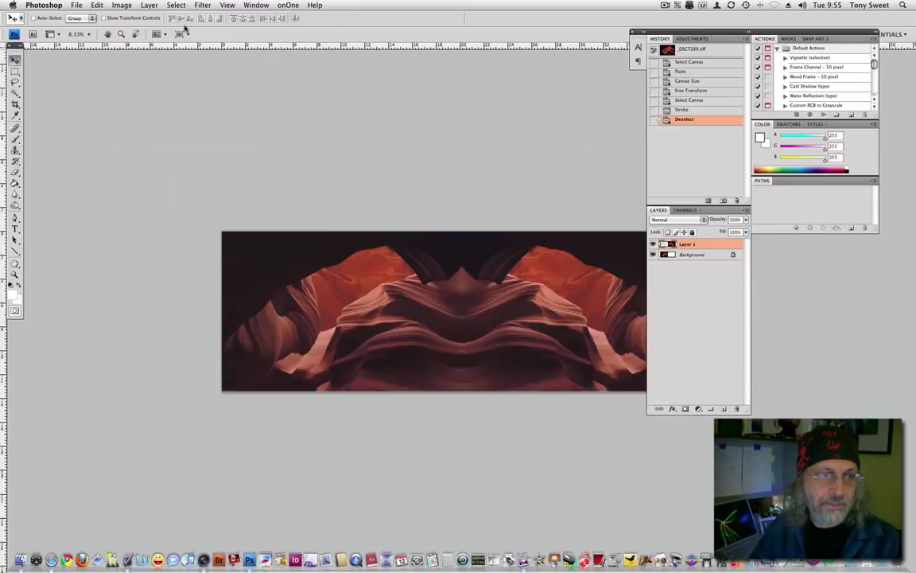
pyautogui.press('f')
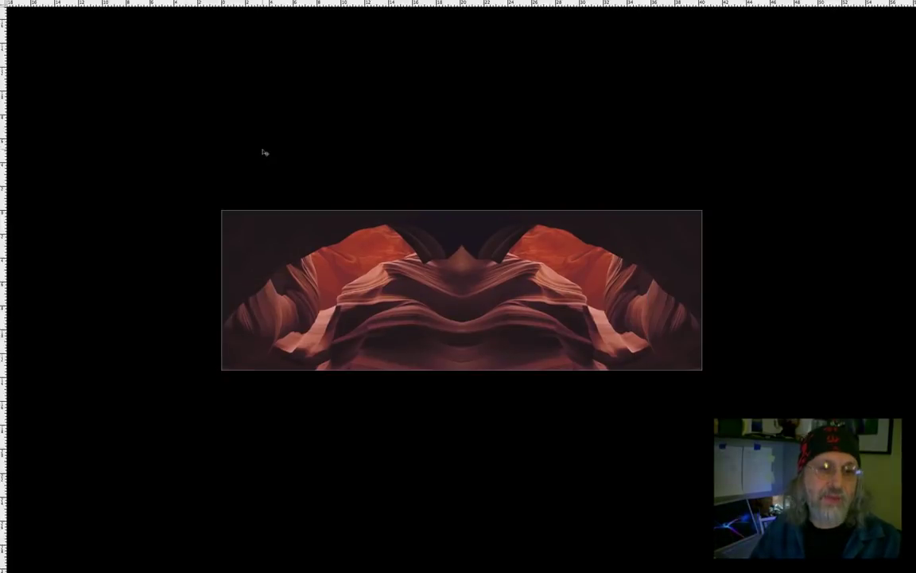
pyautogui.hotkey('ctrl', '+')
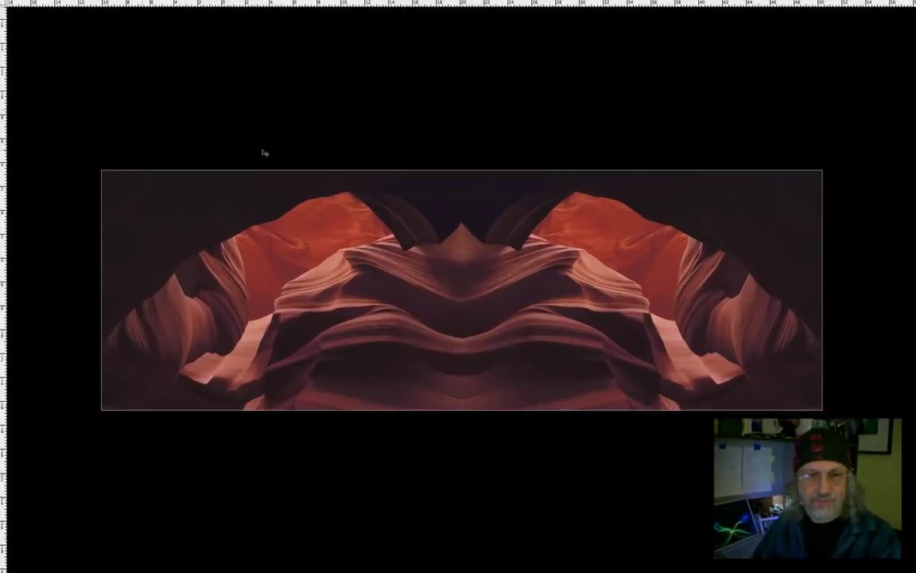